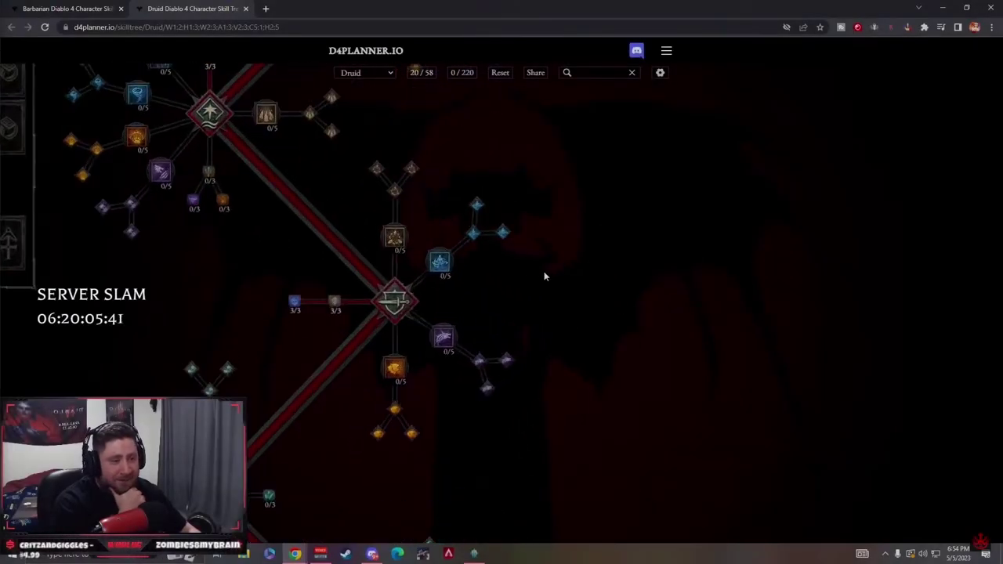
# Examine Wind Shear, Enhanced Wind Shear and the Wild Impulses passive in the Druid skill tree's basic and spirit clusters
pyautogui.scroll(-4, 596, 286)
pyautogui.scroll(4, 689, 361)
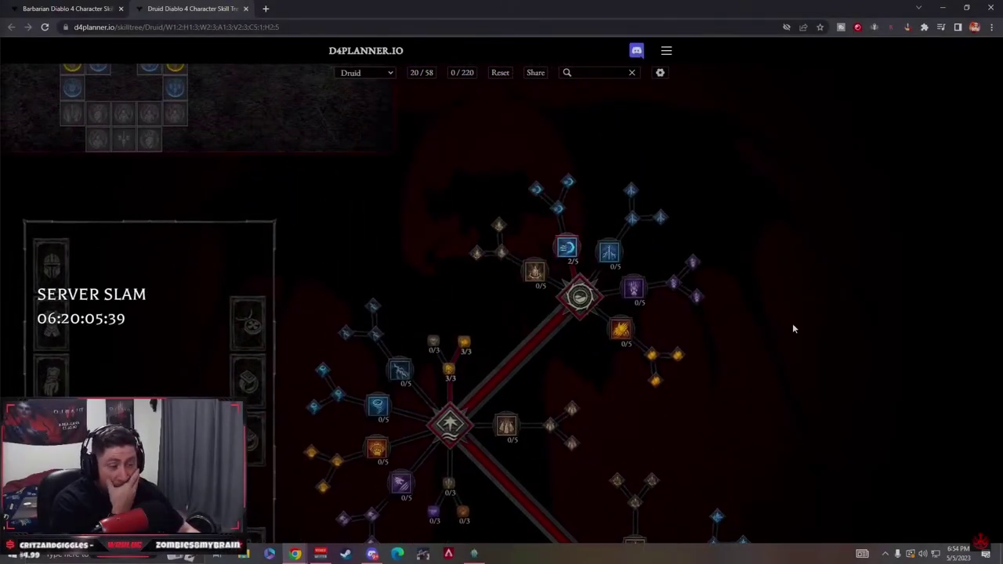
pyautogui.moveTo(793, 323); pyautogui.dragTo(675, 351)
pyautogui.scroll(2, 619, 399)
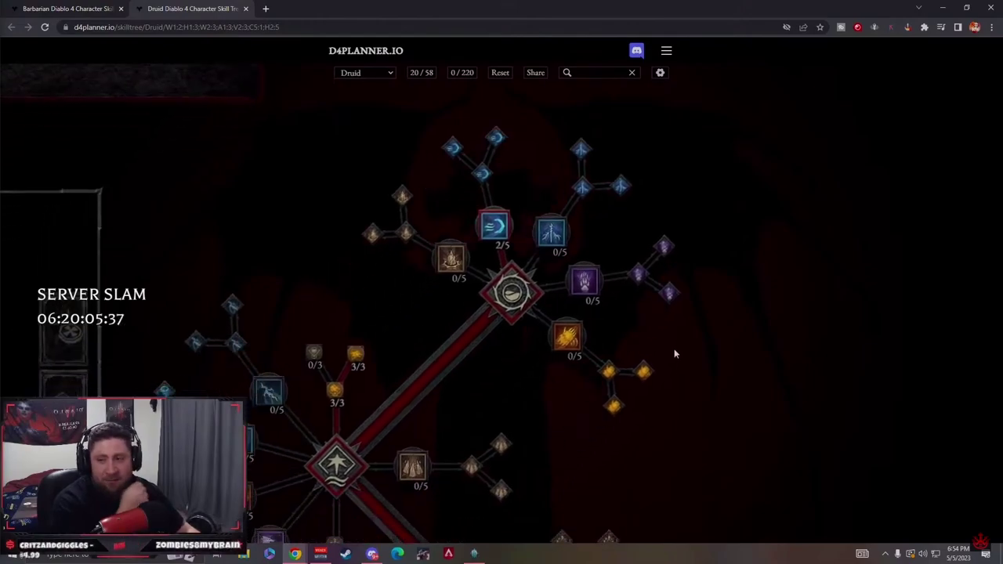
pyautogui.moveTo(498, 227)
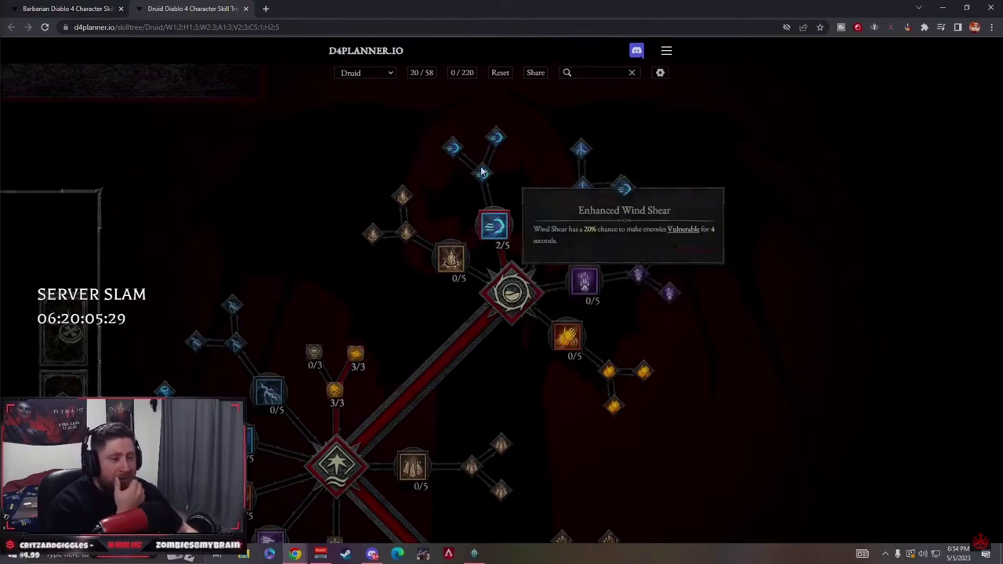
pyautogui.moveTo(424, 355); pyautogui.dragTo(496, 255)
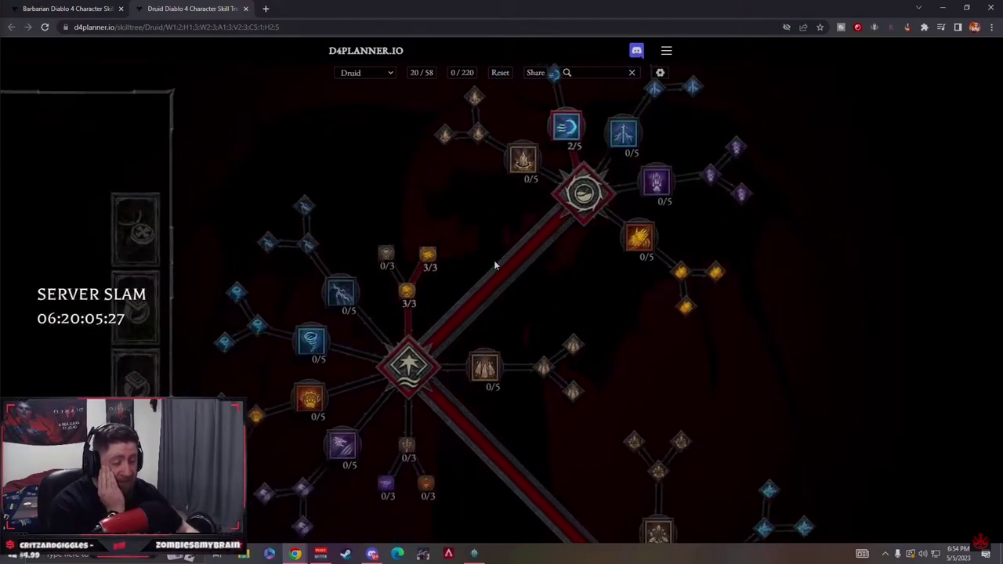
pyautogui.moveTo(408, 306)
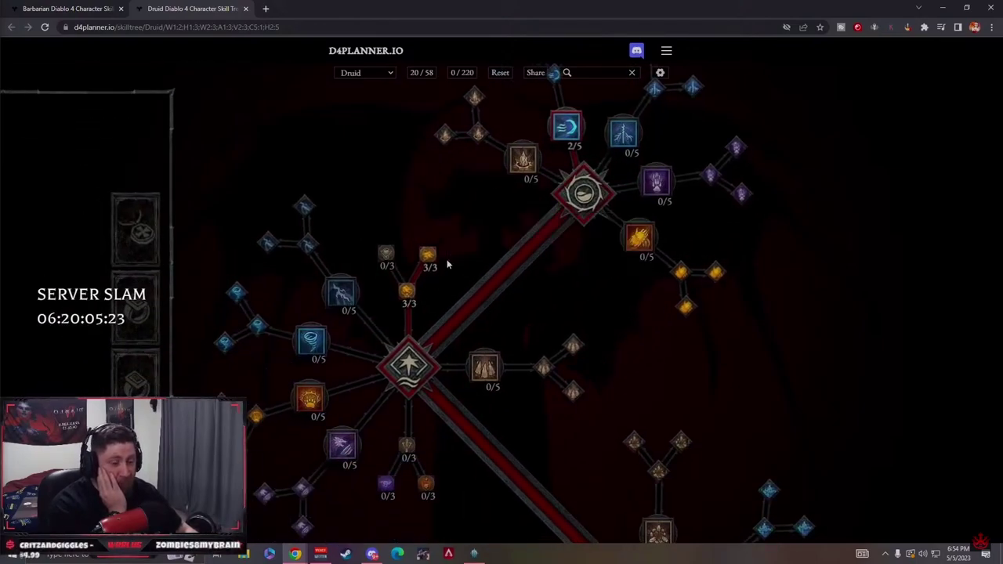
pyautogui.moveTo(434, 256)
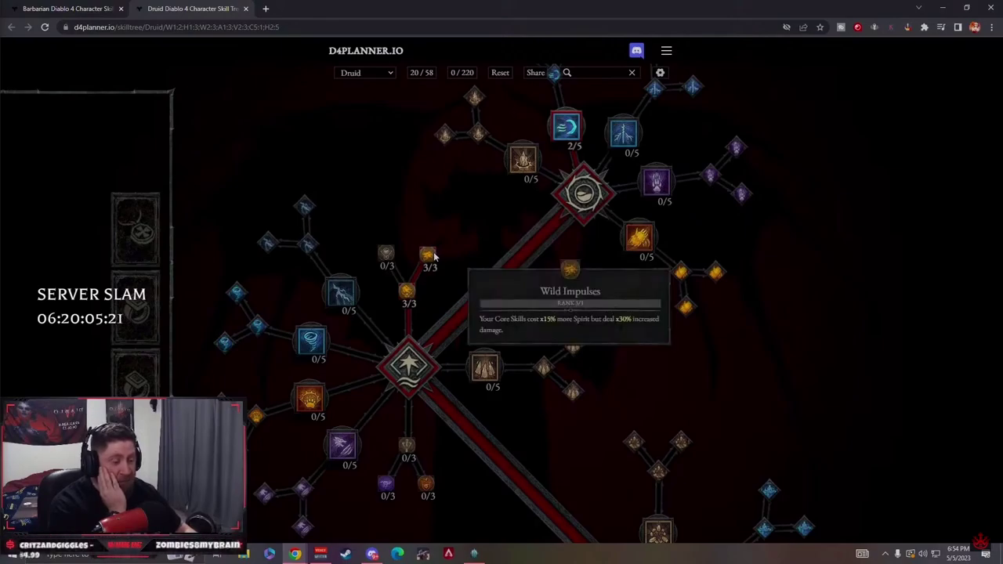
pyautogui.scroll(-1, 404, 369)
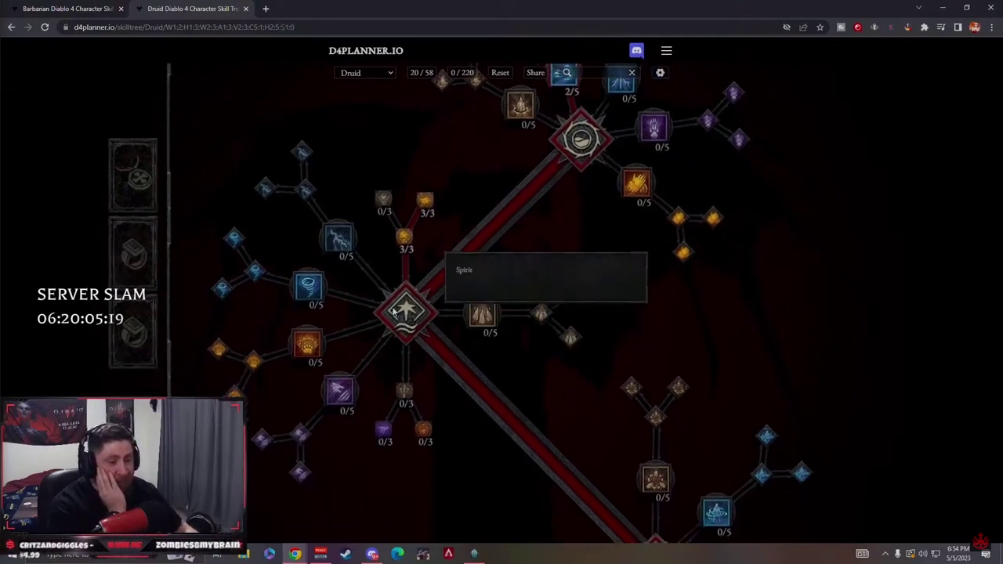
# Review the Ancestral Fortitude, Vigilance and Debilitating Roar descriptions in the defensive cluster and the Clarity passive in the companion cluster
pyautogui.moveTo(505, 395); pyautogui.dragTo(329, 175)
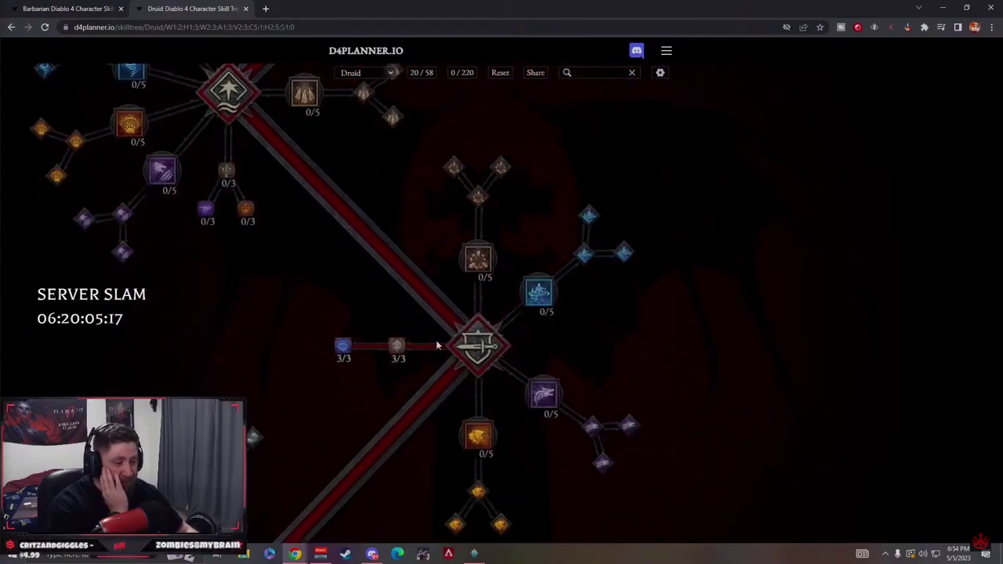
pyautogui.moveTo(404, 341)
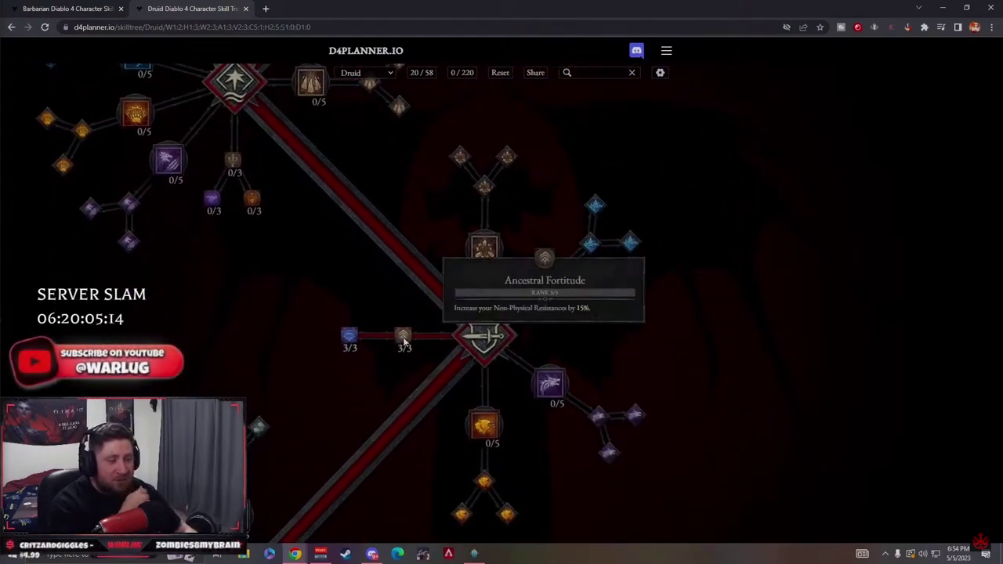
pyautogui.moveTo(352, 342)
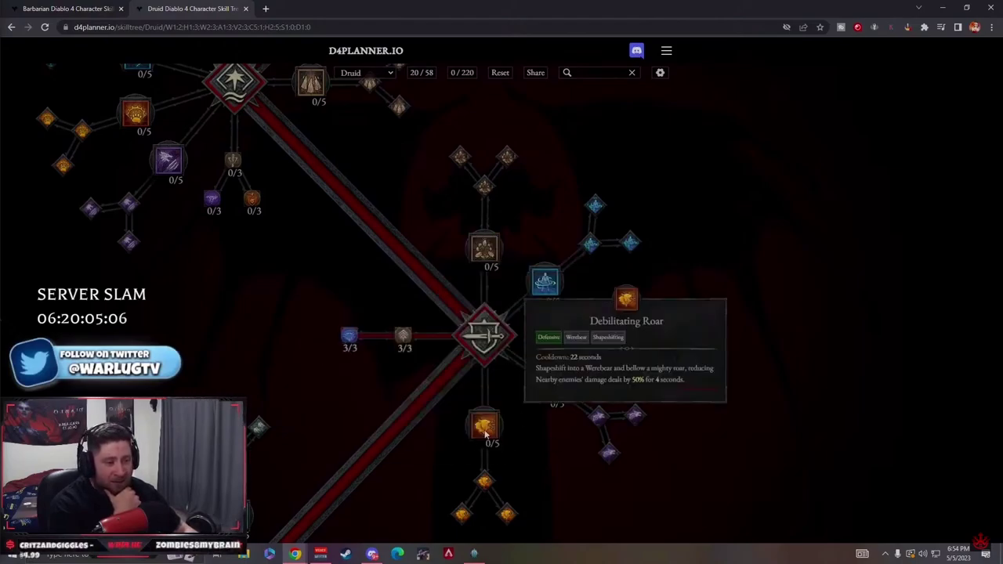
pyautogui.moveTo(537, 272)
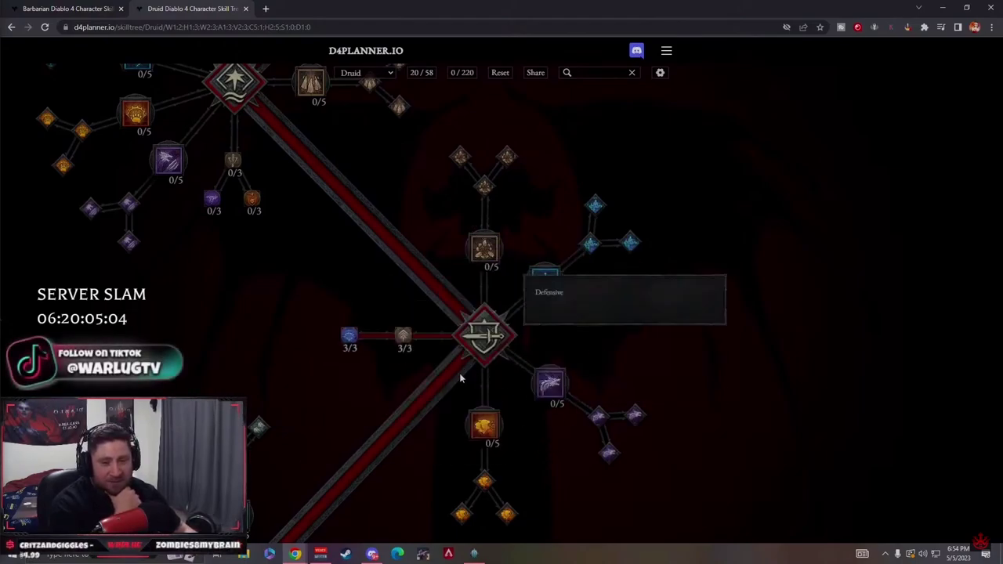
pyautogui.moveTo(455, 366); pyautogui.dragTo(544, 227)
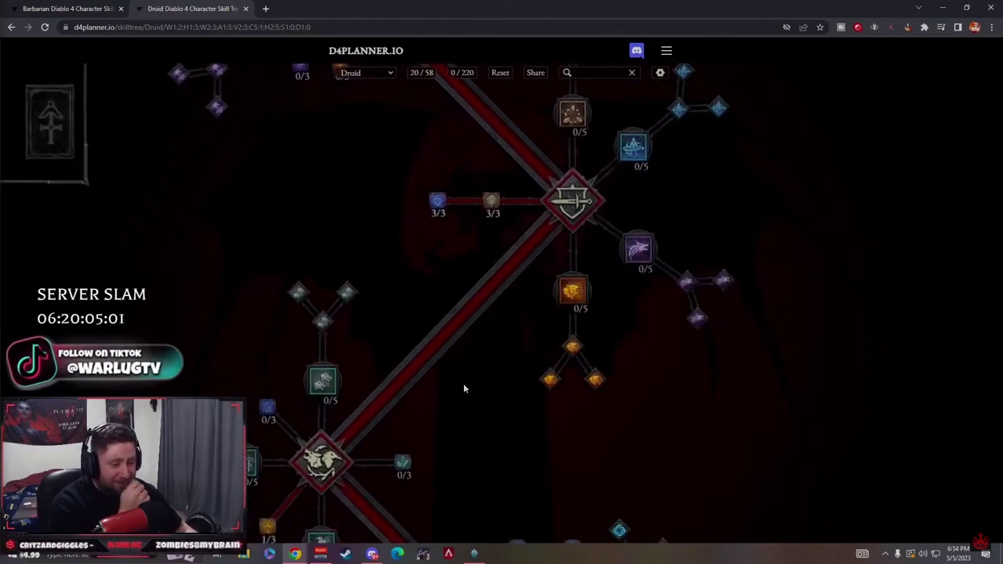
pyautogui.moveTo(463, 388); pyautogui.dragTo(507, 284)
pyautogui.moveTo(444, 395); pyautogui.dragTo(435, 348)
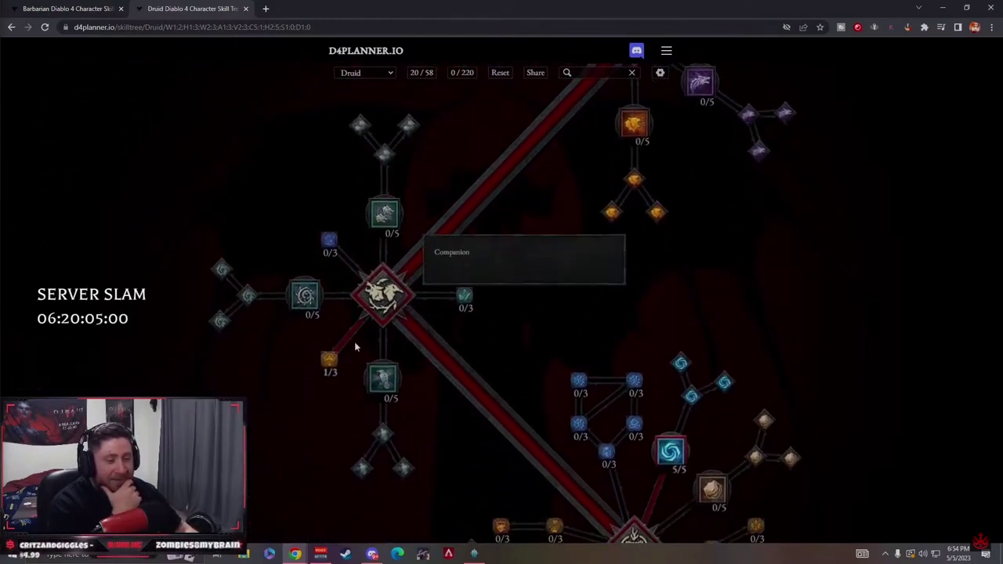
pyautogui.moveTo(329, 362)
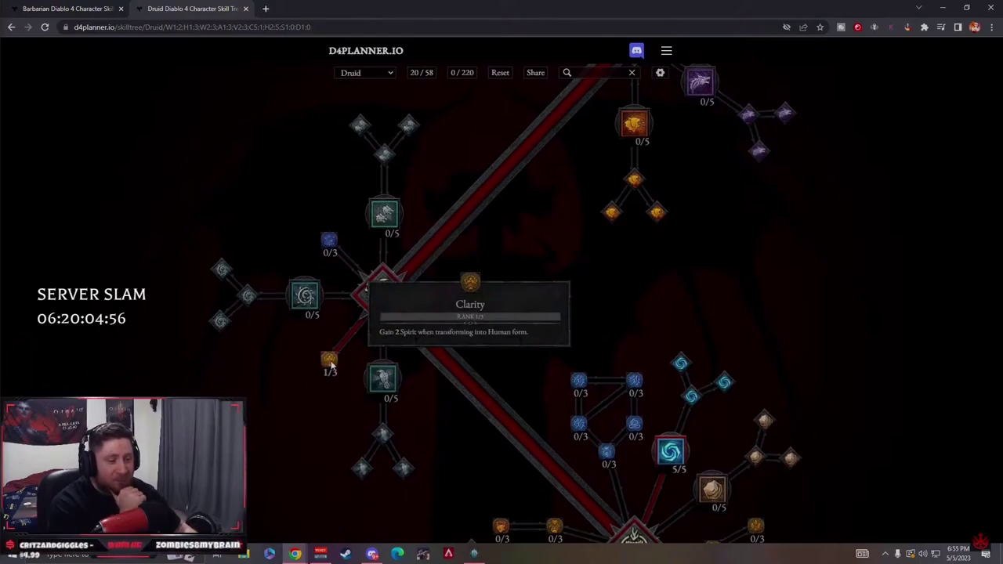
# Read the Shred skill's description in the spirit cluster and look over the skills around the Hurricane cluster
pyautogui.moveTo(549, 495); pyautogui.dragTo(454, 522)
pyautogui.moveTo(545, 134); pyautogui.dragTo(486, 302)
pyautogui.moveTo(297, 233); pyautogui.dragTo(417, 447)
pyautogui.moveTo(258, 226)
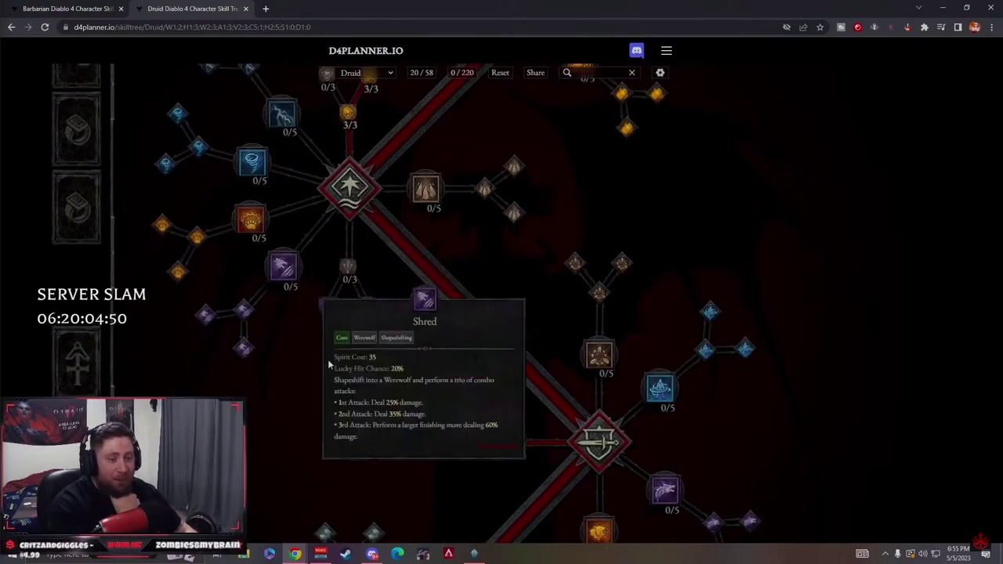
pyautogui.scroll(-10, 322, 235)
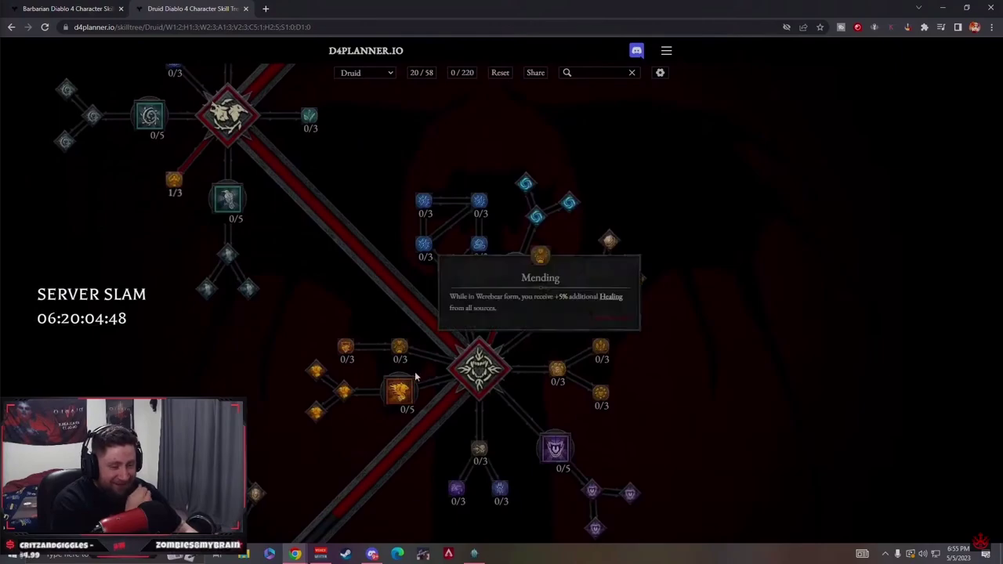
pyautogui.moveTo(475, 365); pyautogui.dragTo(476, 330)
pyautogui.moveTo(340, 478); pyautogui.dragTo(410, 305)
pyautogui.moveTo(497, 256); pyautogui.dragTo(402, 461)
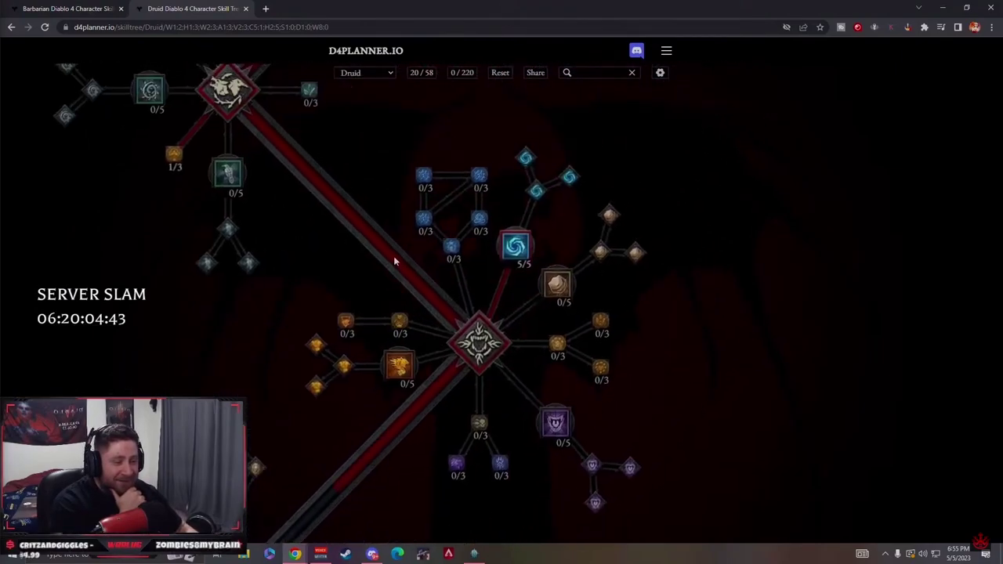
# Put one point into the orange skill of the basic cluster
pyautogui.moveTo(394, 256); pyautogui.dragTo(451, 456)
pyautogui.moveTo(456, 259); pyautogui.dragTo(427, 464)
pyautogui.moveTo(455, 235); pyautogui.dragTo(392, 376)
pyautogui.scroll(-3, 390, 299)
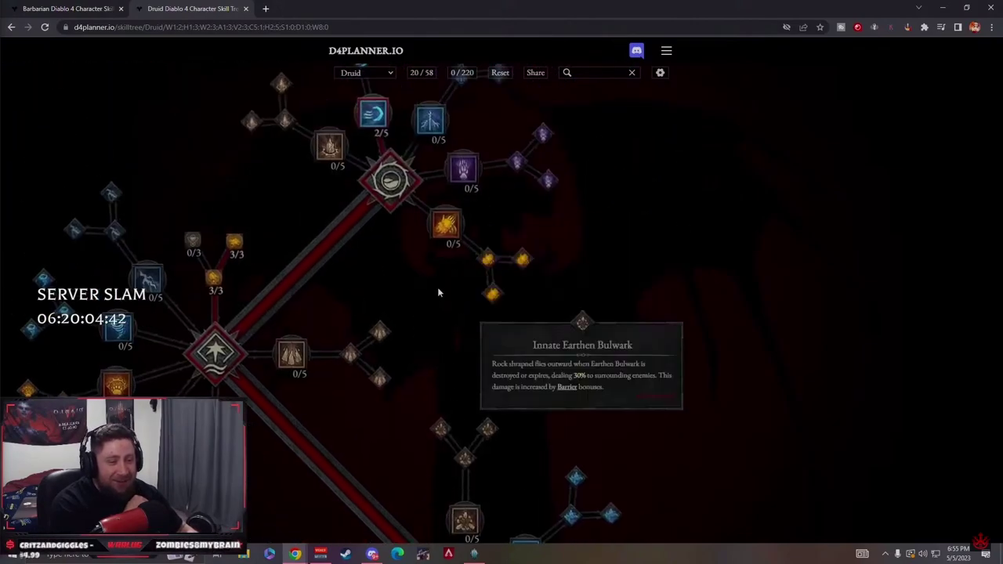
pyautogui.click(422, 317)
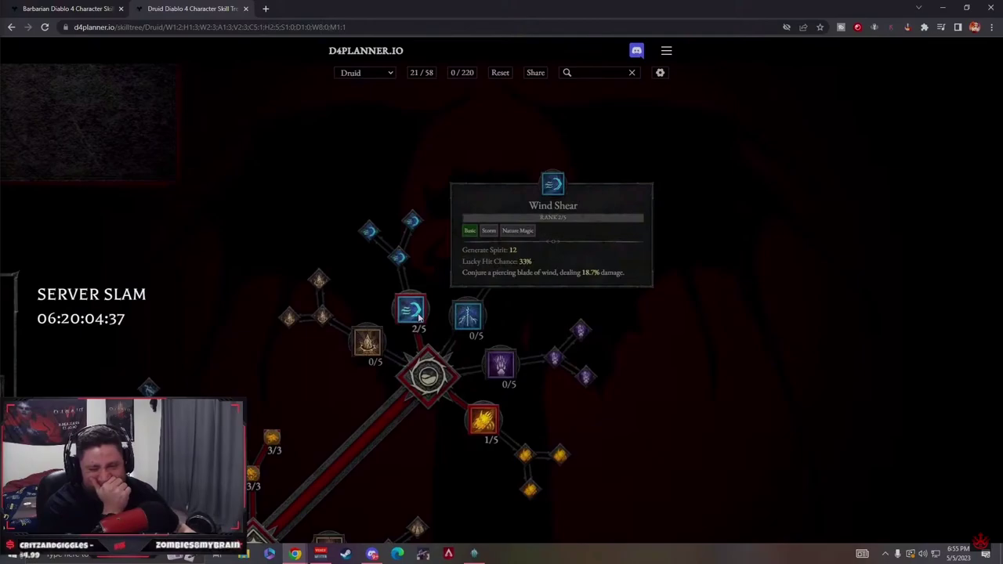
# Compare the Wild Impulses passive in the spirit cluster with Ancestral Fortitude and Vigilance in the defensive cluster
pyautogui.moveTo(359, 421); pyautogui.dragTo(393, 287)
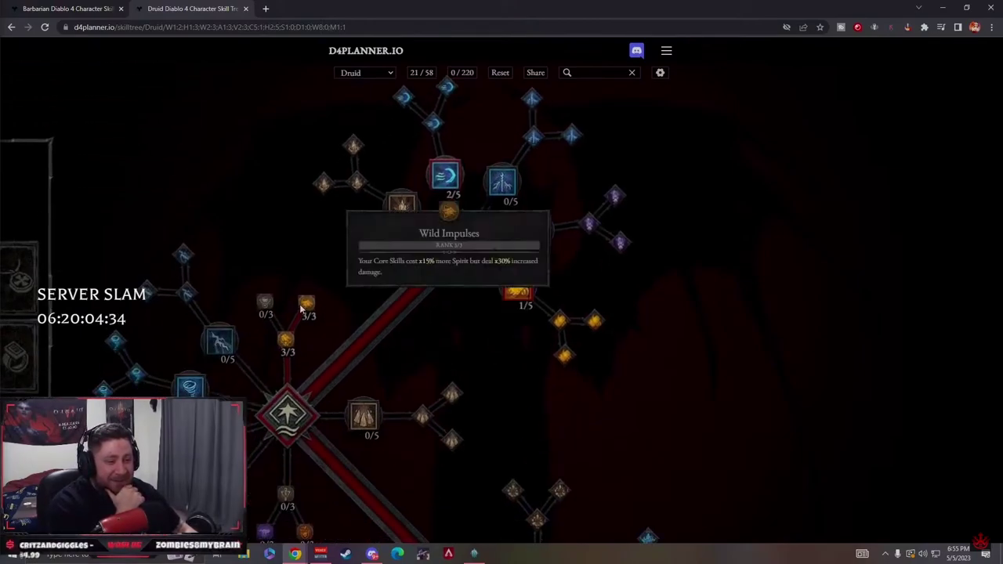
pyautogui.moveTo(288, 416); pyautogui.dragTo(297, 396)
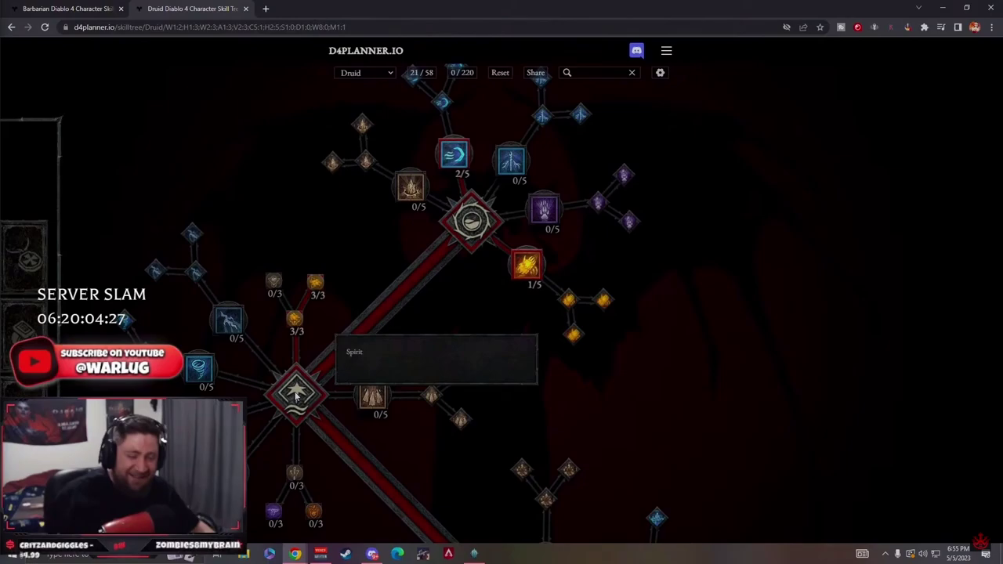
pyautogui.moveTo(297, 396); pyautogui.dragTo(312, 357)
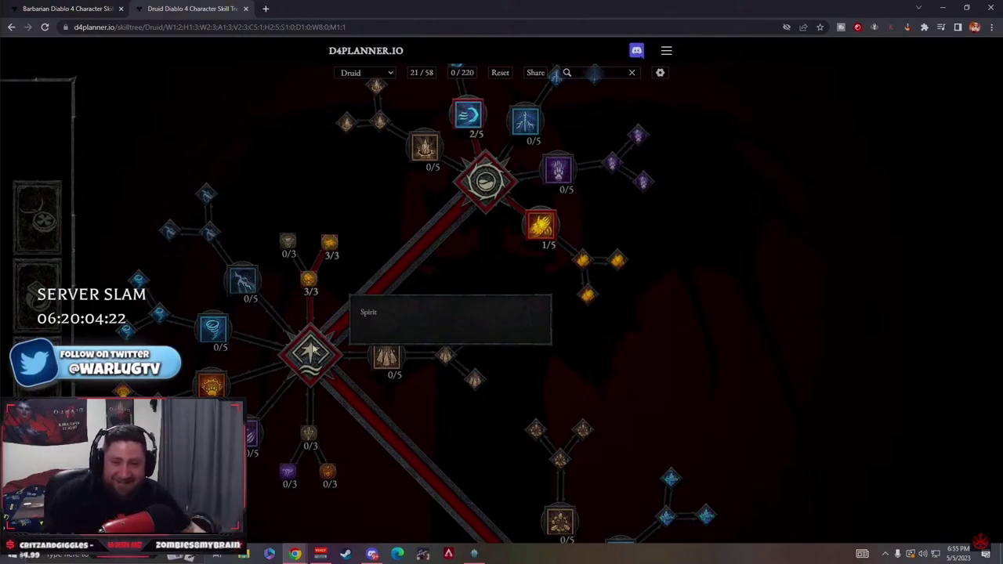
pyautogui.moveTo(313, 348); pyautogui.dragTo(341, 308)
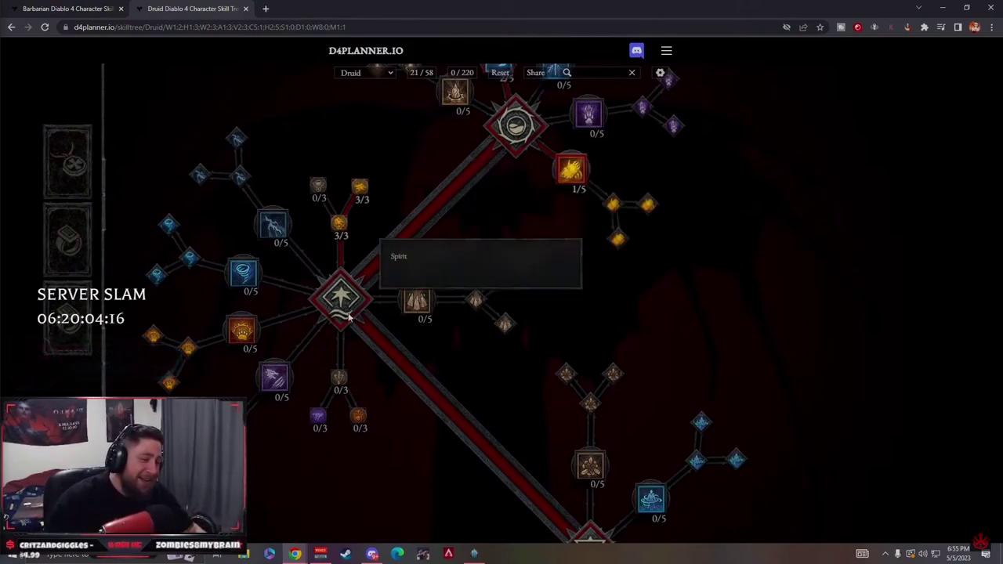
pyautogui.moveTo(348, 315); pyautogui.dragTo(365, 165)
pyautogui.moveTo(503, 300); pyautogui.dragTo(435, 247)
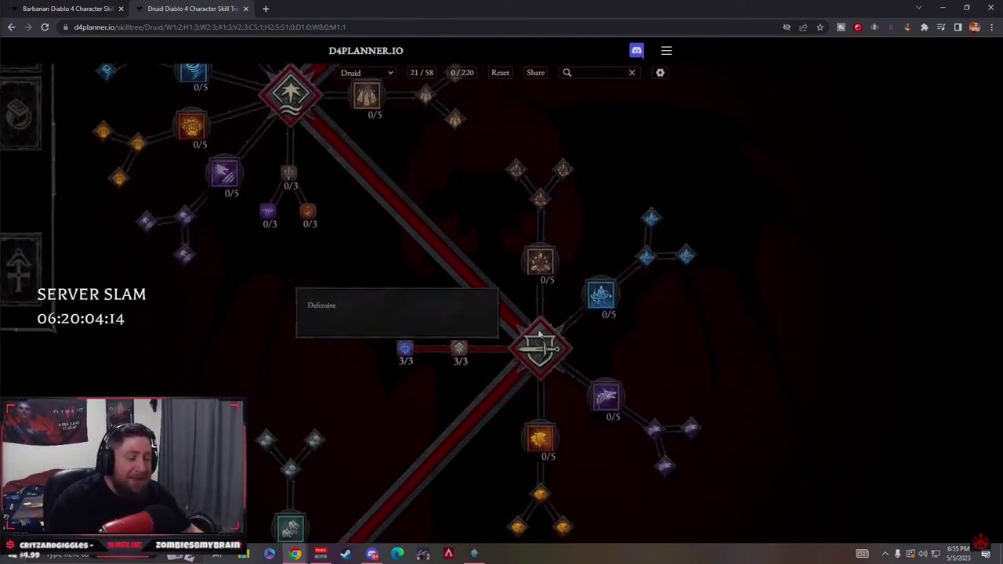
pyautogui.moveTo(538, 347); pyautogui.dragTo(513, 258)
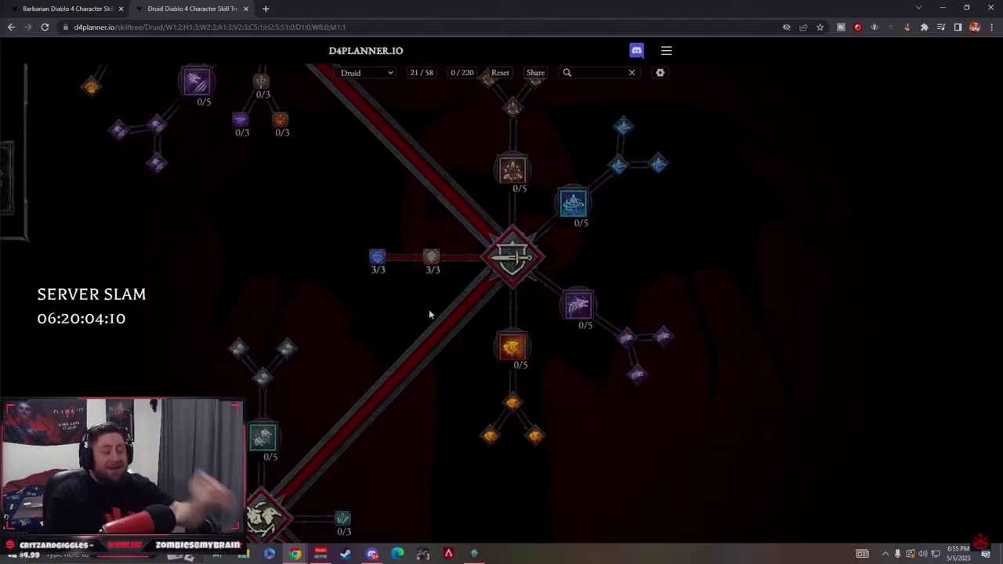
pyautogui.moveTo(432, 261)
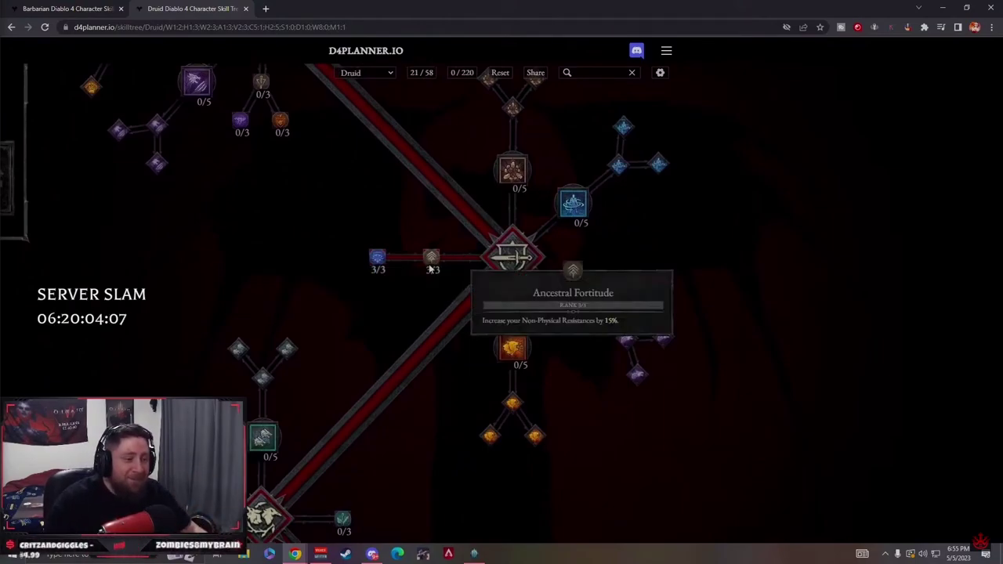
pyautogui.moveTo(378, 266)
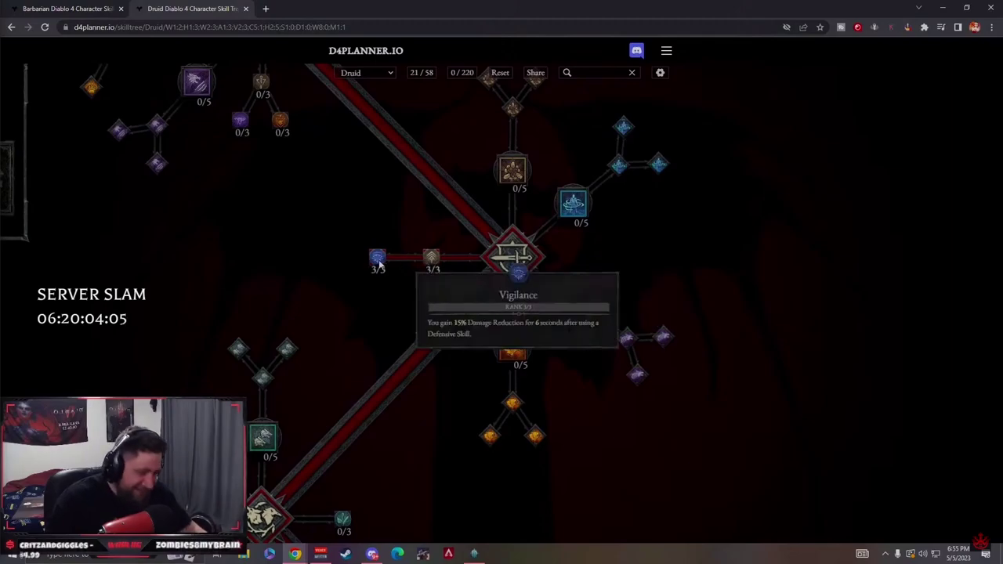
pyautogui.moveTo(340, 204); pyautogui.dragTo(403, 461)
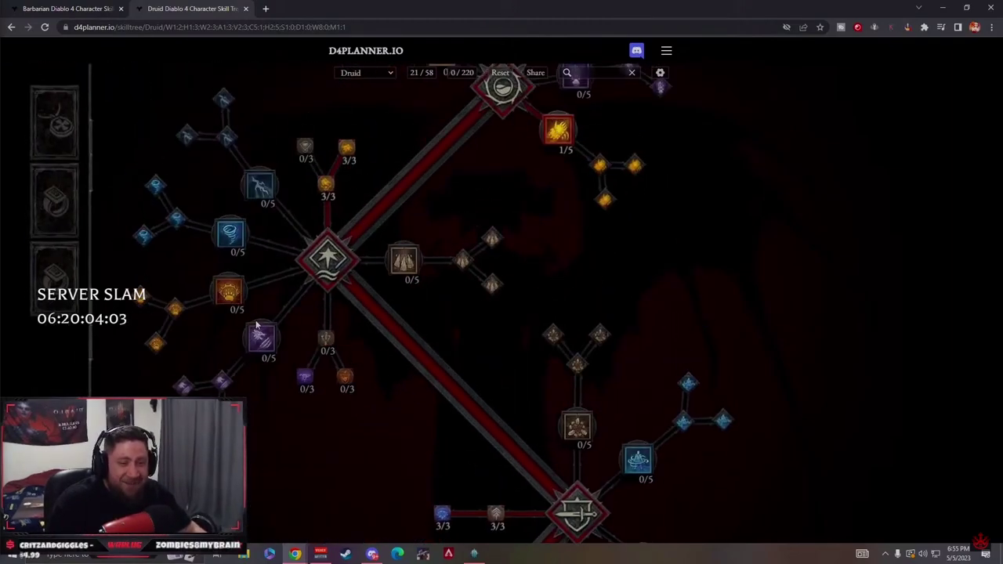
pyautogui.moveTo(345, 236); pyautogui.dragTo(343, 350)
pyautogui.moveTo(345, 274)
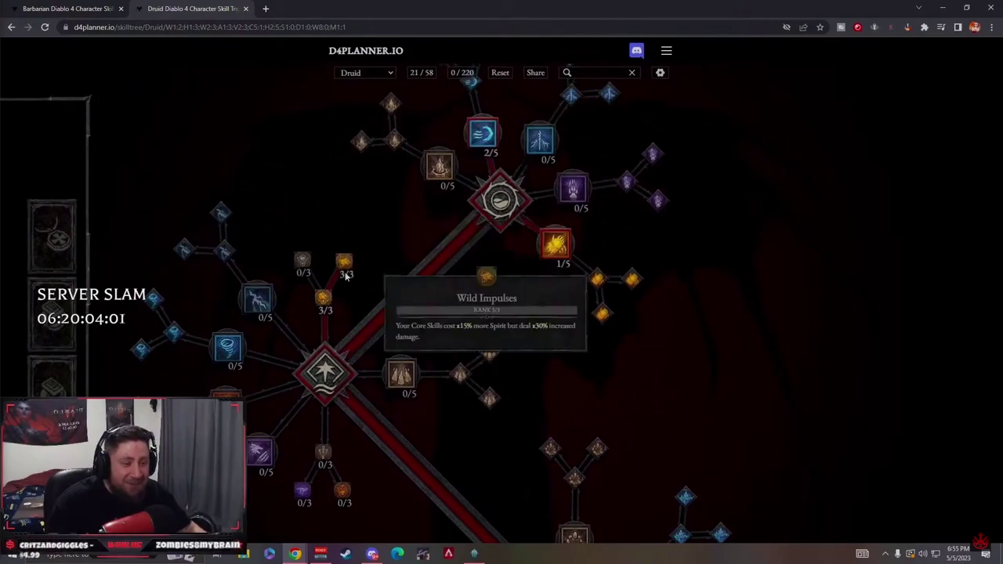
# Remove the point from the orange skill of the basic cluster
pyautogui.moveTo(450, 284); pyautogui.dragTo(380, 400)
pyautogui.moveTo(482, 362)
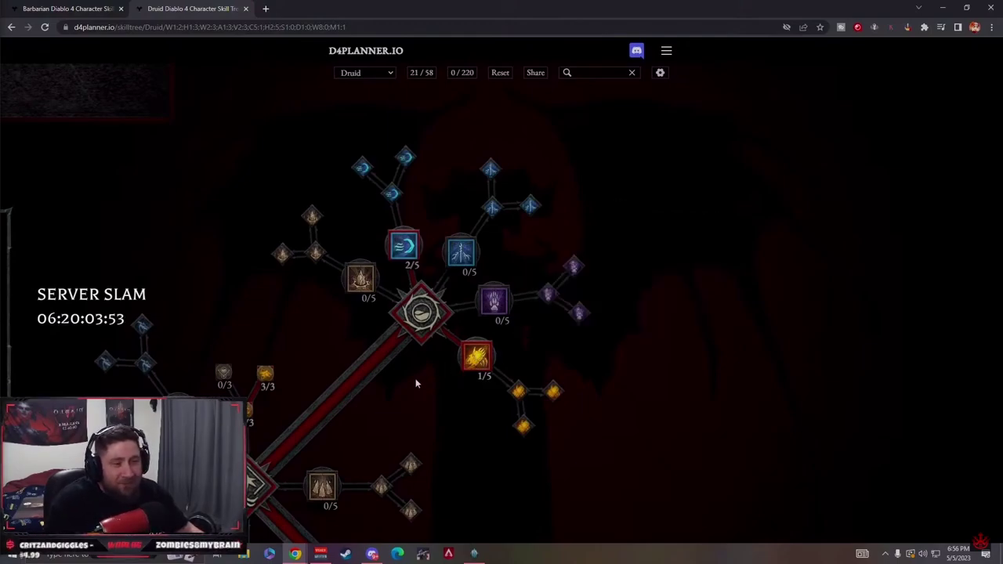
pyautogui.rightClick(475, 358)
pyautogui.moveTo(420, 325); pyautogui.dragTo(442, 311)
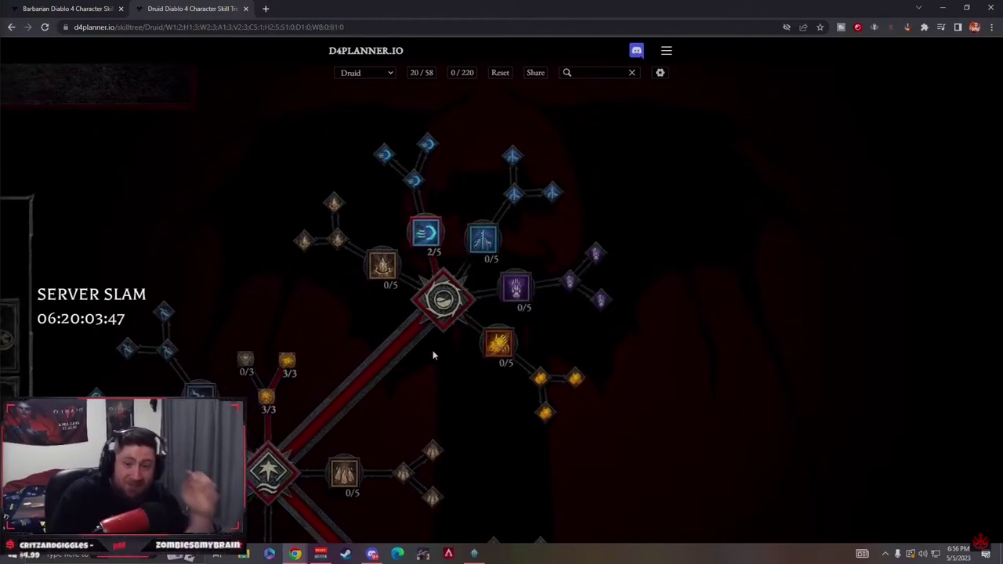
# Go through the defensive and companion clusters down to the wrath cluster and read the Hurricane skill's description
pyautogui.moveTo(389, 378); pyautogui.dragTo(447, 223)
pyautogui.moveTo(396, 425); pyautogui.dragTo(353, 250)
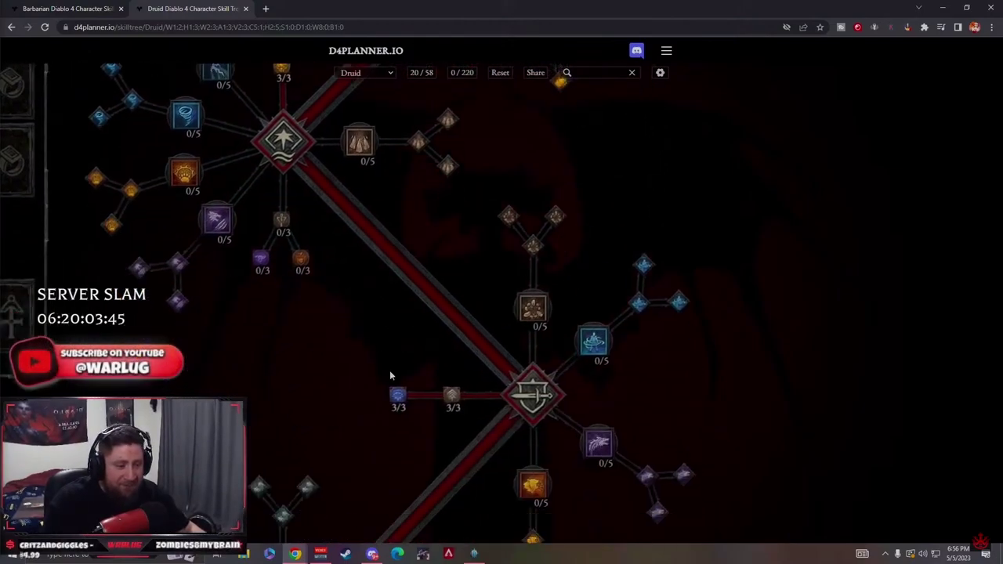
pyautogui.moveTo(418, 397); pyautogui.dragTo(380, 206)
pyautogui.moveTo(405, 412); pyautogui.dragTo(459, 285)
pyautogui.moveTo(451, 417); pyautogui.dragTo(450, 313)
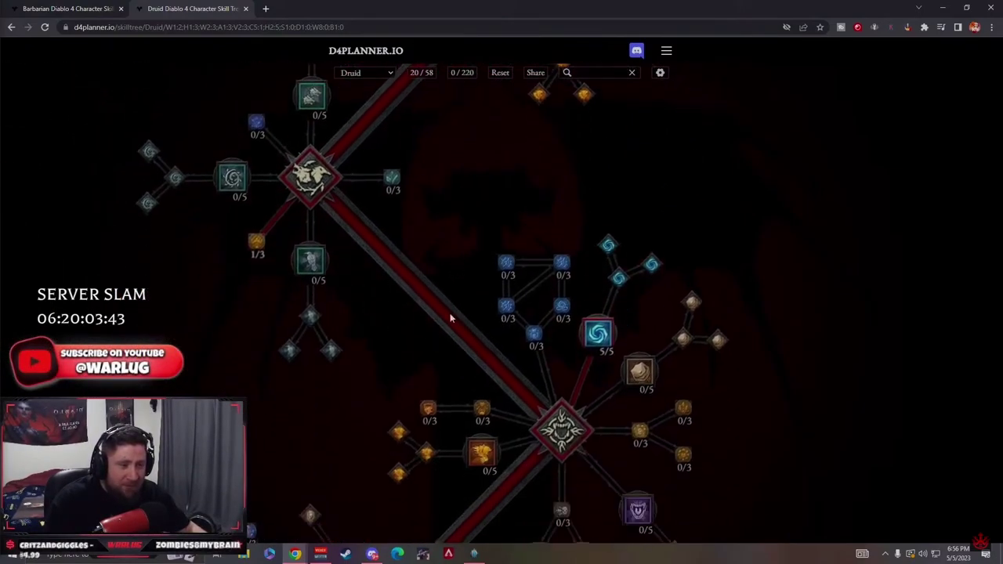
pyautogui.moveTo(483, 407); pyautogui.dragTo(414, 290)
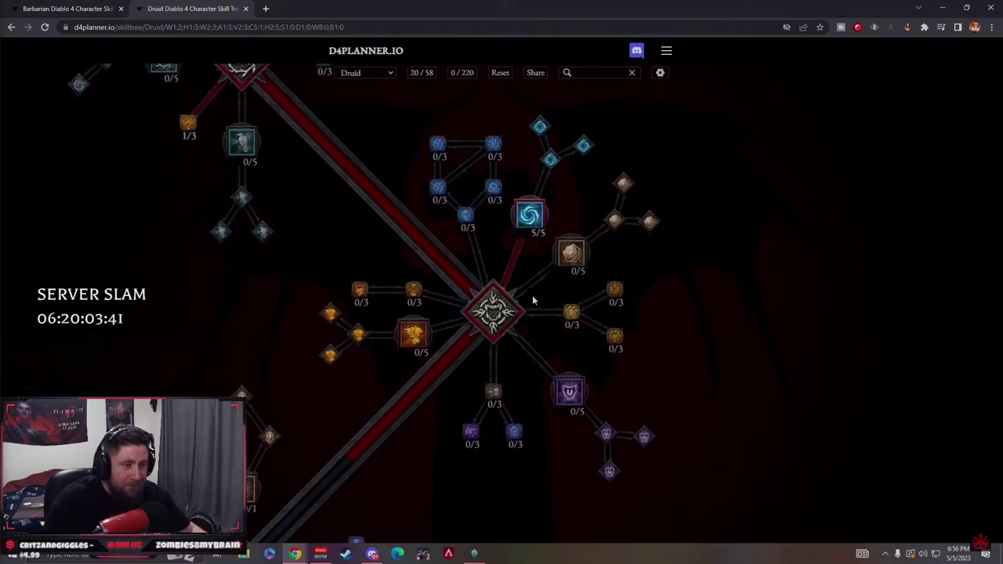
pyautogui.moveTo(515, 312); pyautogui.dragTo(453, 409)
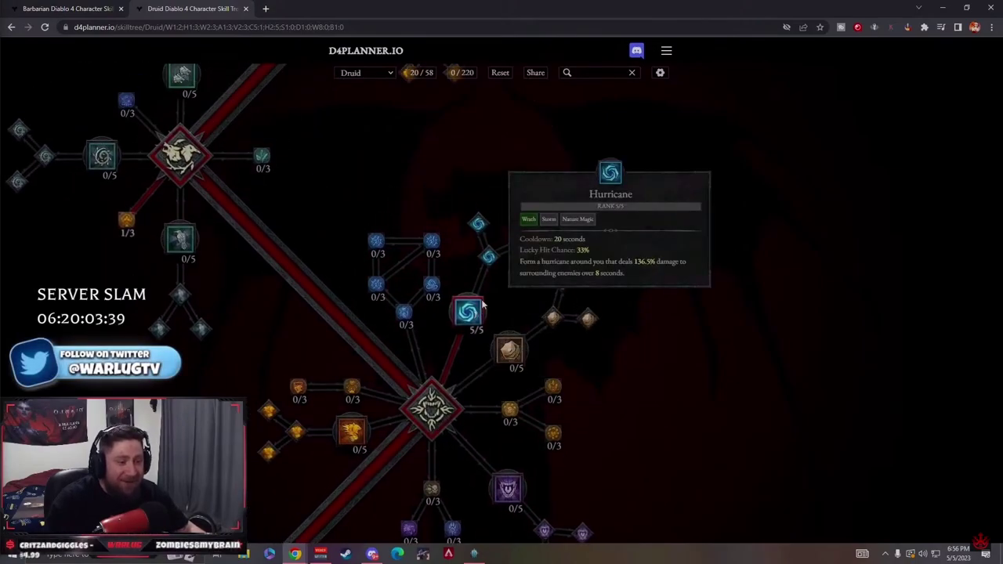
# Review the tree from the wrath cluster up to the basic cluster and back down, and reread Hurricane's description
pyautogui.moveTo(472, 312)
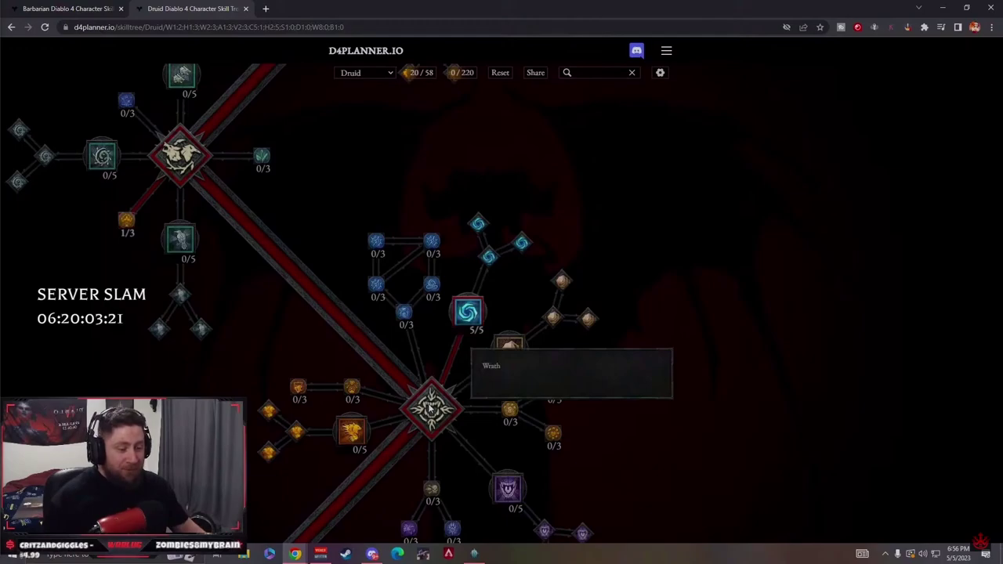
pyautogui.moveTo(361, 224); pyautogui.dragTo(423, 318)
pyautogui.moveTo(408, 200); pyautogui.dragTo(408, 399)
pyautogui.scroll(5, 407, 400)
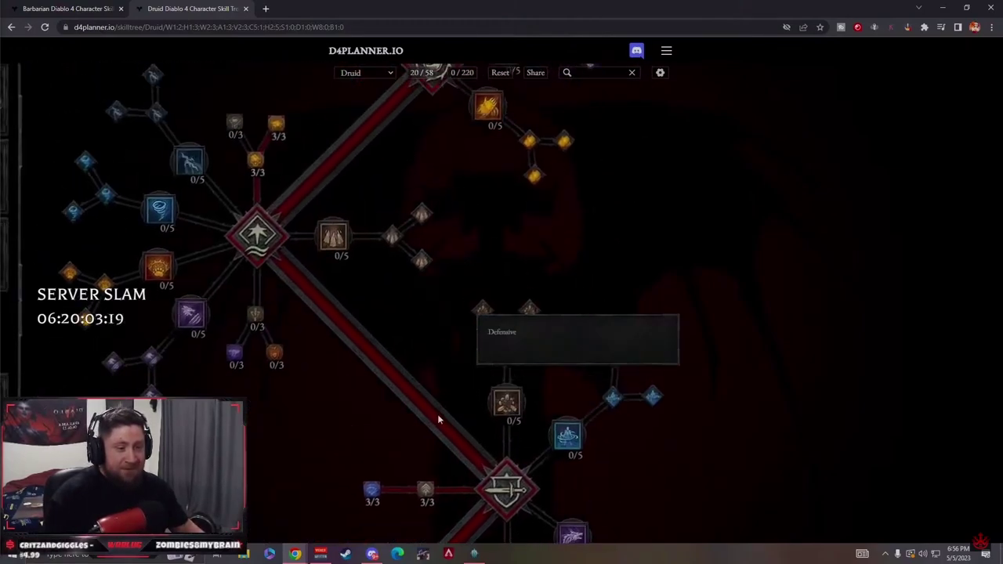
pyautogui.scroll(-2, 424, 365)
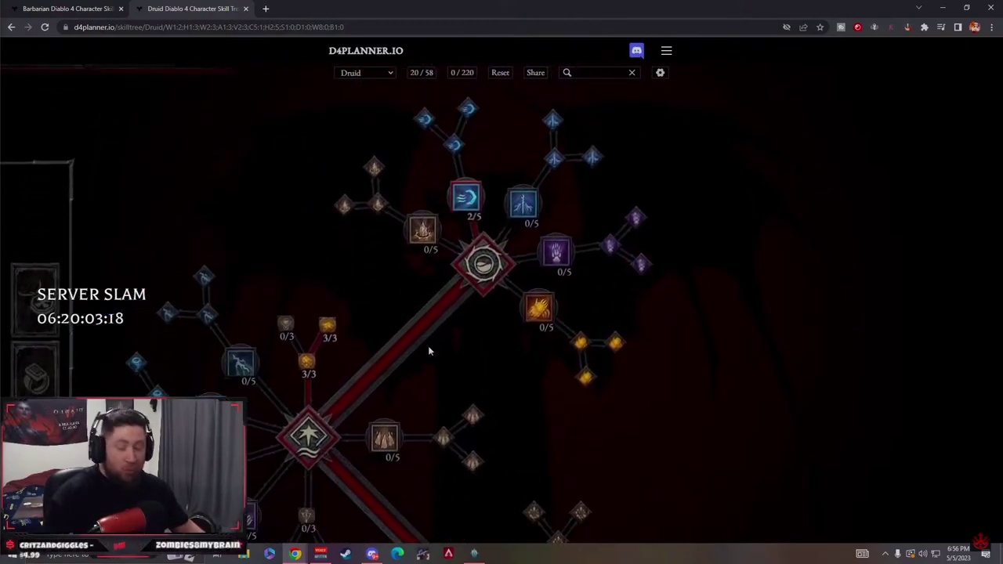
pyautogui.scroll(1, 472, 319)
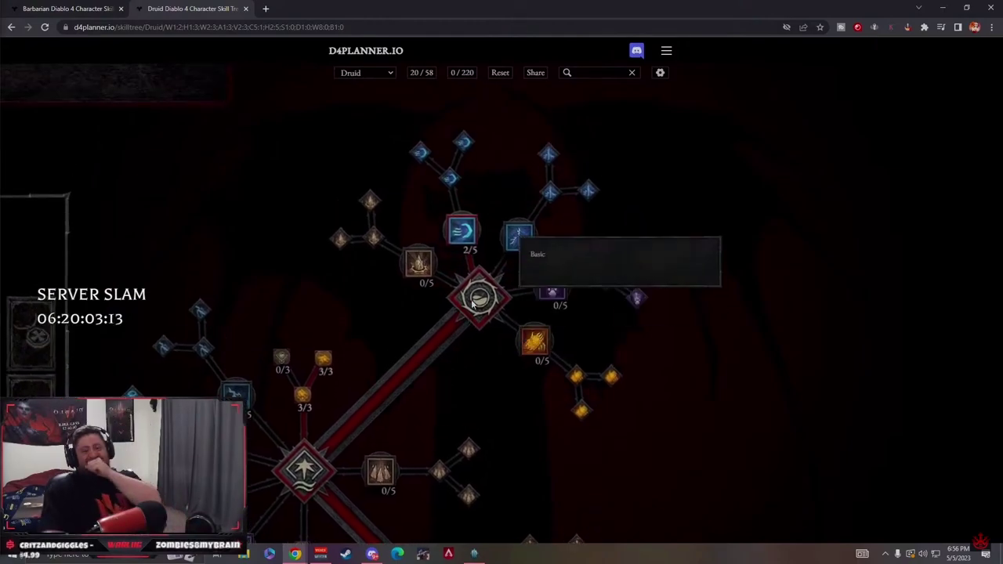
pyautogui.scroll(-9, 445, 411)
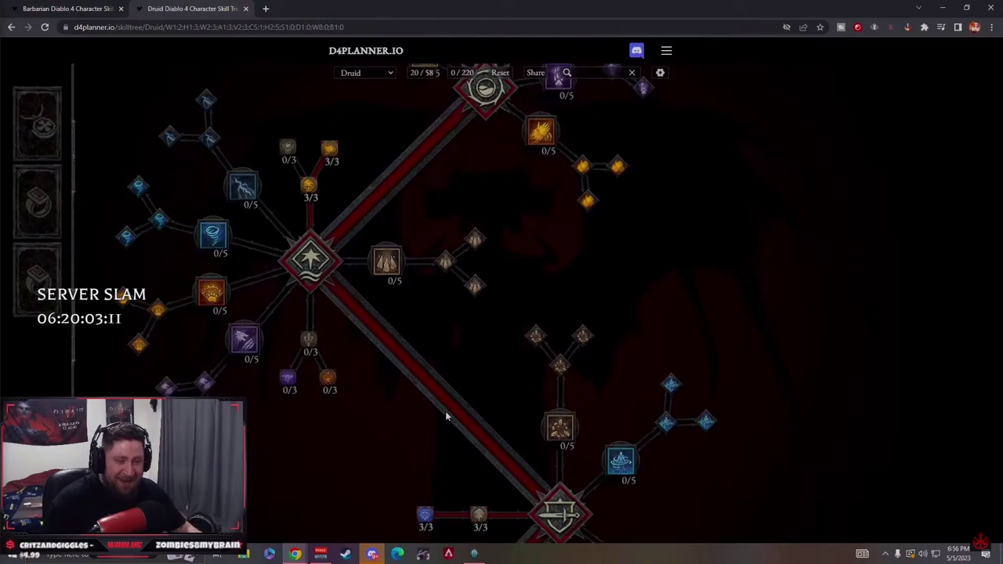
pyautogui.scroll(-10, 423, 396)
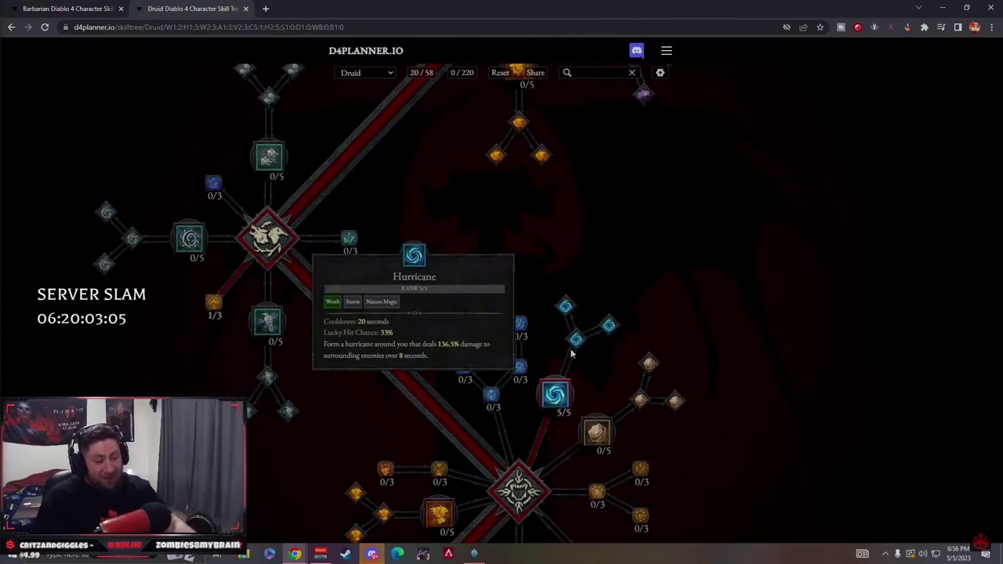
pyautogui.moveTo(561, 398)
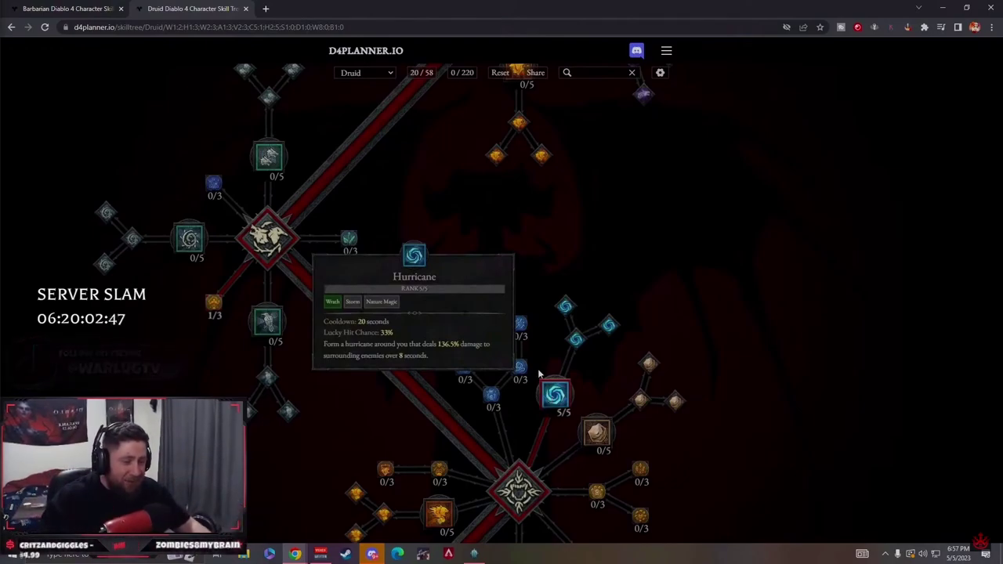
# Go back up to the basic cluster and examine the points allocated in the basic, spirit and defensive clusters
pyautogui.moveTo(477, 312); pyautogui.dragTo(501, 459)
pyautogui.moveTo(439, 321); pyautogui.dragTo(423, 514)
pyautogui.moveTo(471, 235); pyautogui.dragTo(486, 438)
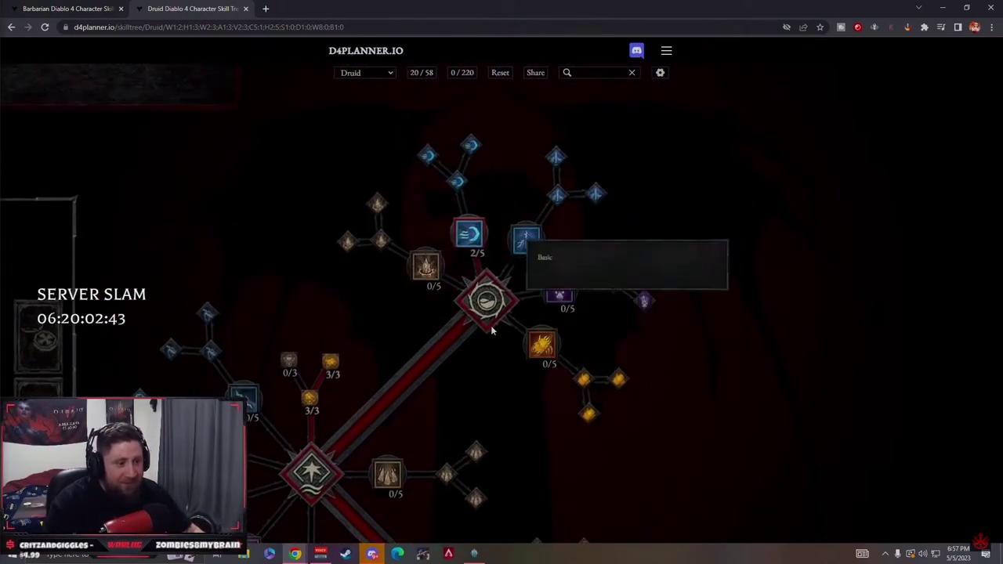
pyautogui.moveTo(491, 328); pyautogui.dragTo(511, 237)
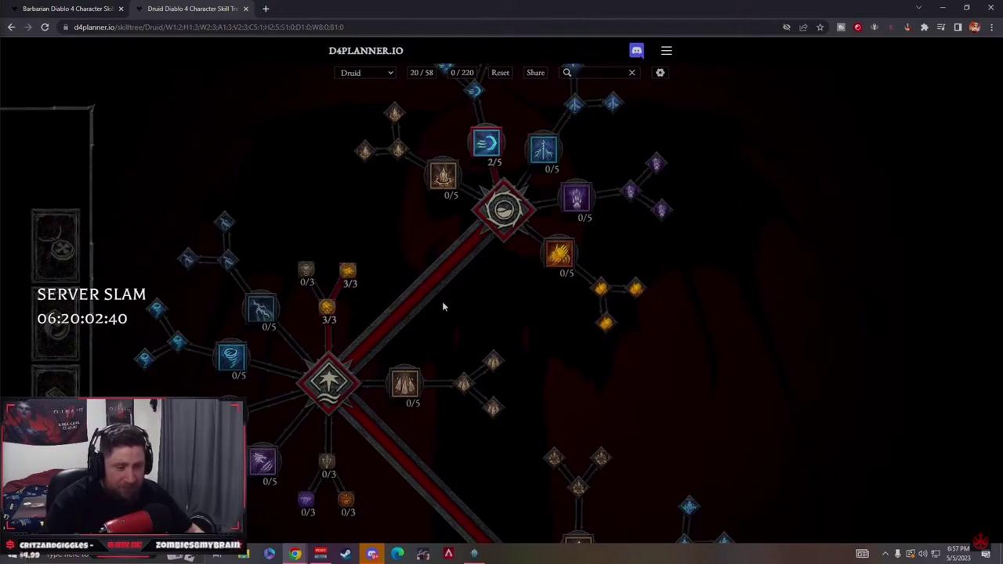
pyautogui.moveTo(442, 302); pyautogui.dragTo(428, 364)
pyautogui.moveTo(494, 272); pyautogui.dragTo(497, 229)
pyautogui.scroll(-4, 496, 228)
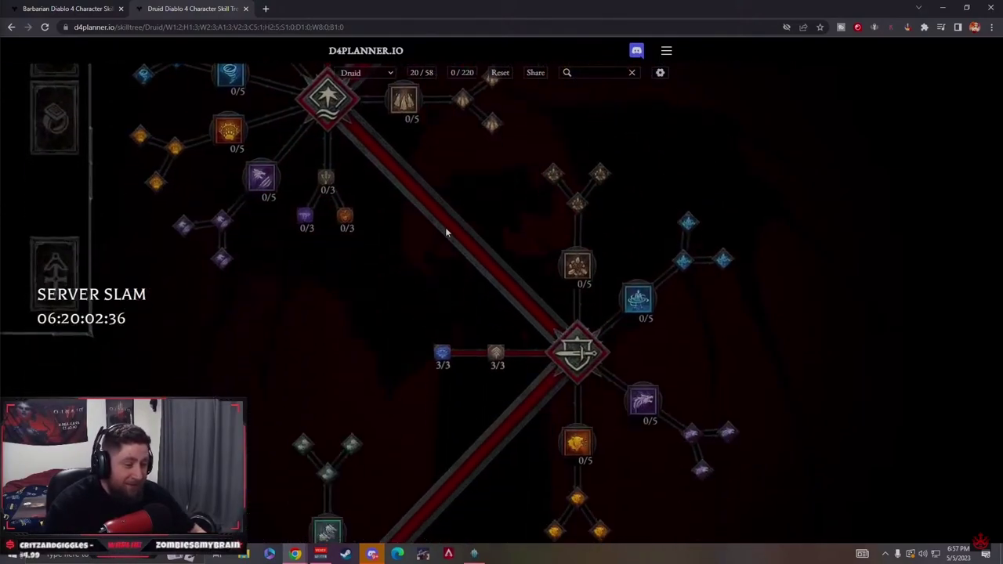
pyautogui.scroll(2, 447, 231)
pyautogui.scroll(2, 530, 332)
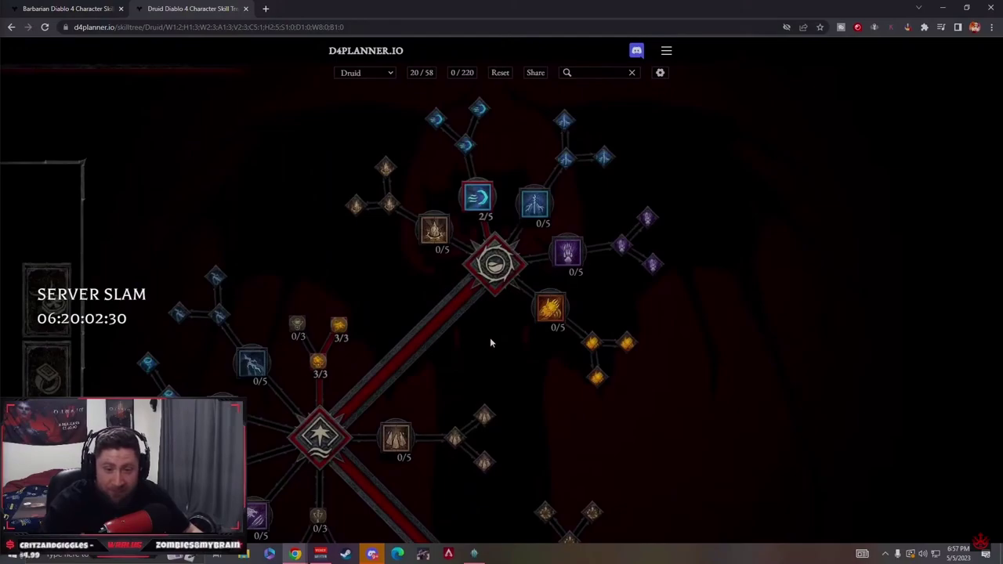
# Revisit Hurricane in the wrath cluster and go back up through the defensive and spirit clusters to the basic cluster
pyautogui.scroll(-1, 490, 342)
pyautogui.scroll(-2, 470, 399)
pyautogui.scroll(-3, 488, 357)
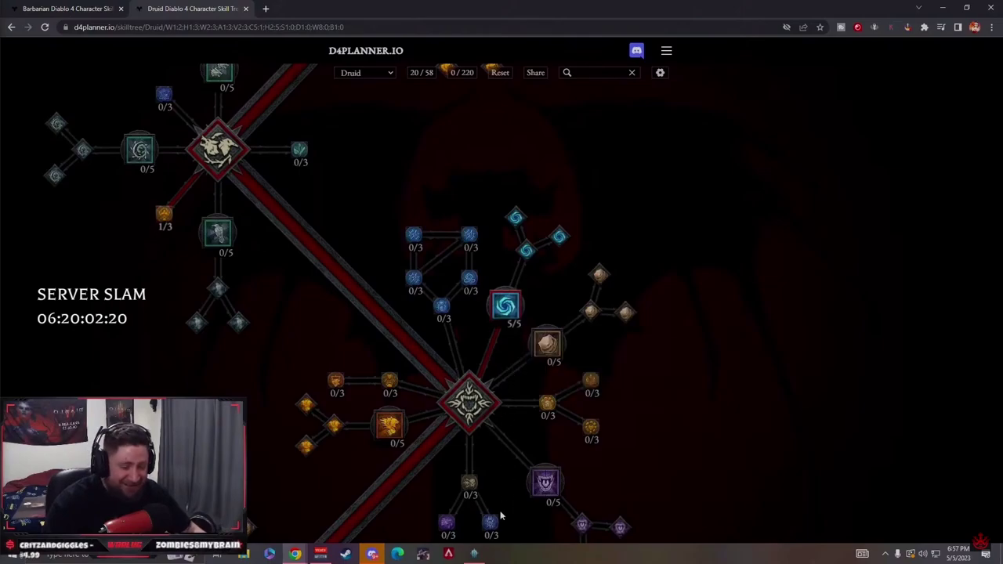
pyautogui.moveTo(504, 312)
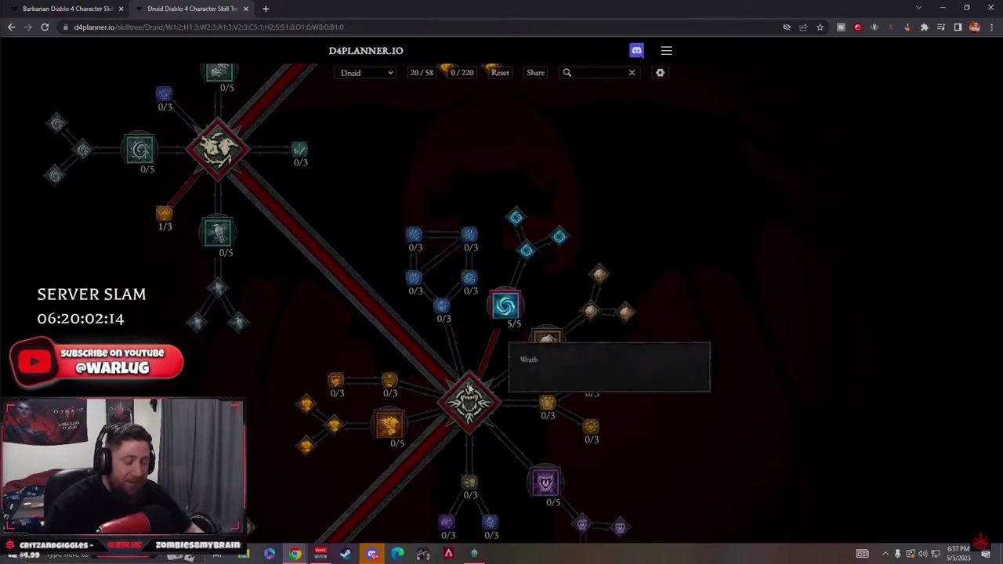
pyautogui.moveTo(373, 132); pyautogui.dragTo(443, 269)
pyautogui.moveTo(438, 110); pyautogui.dragTo(406, 305)
pyautogui.moveTo(378, 97); pyautogui.dragTo(346, 284)
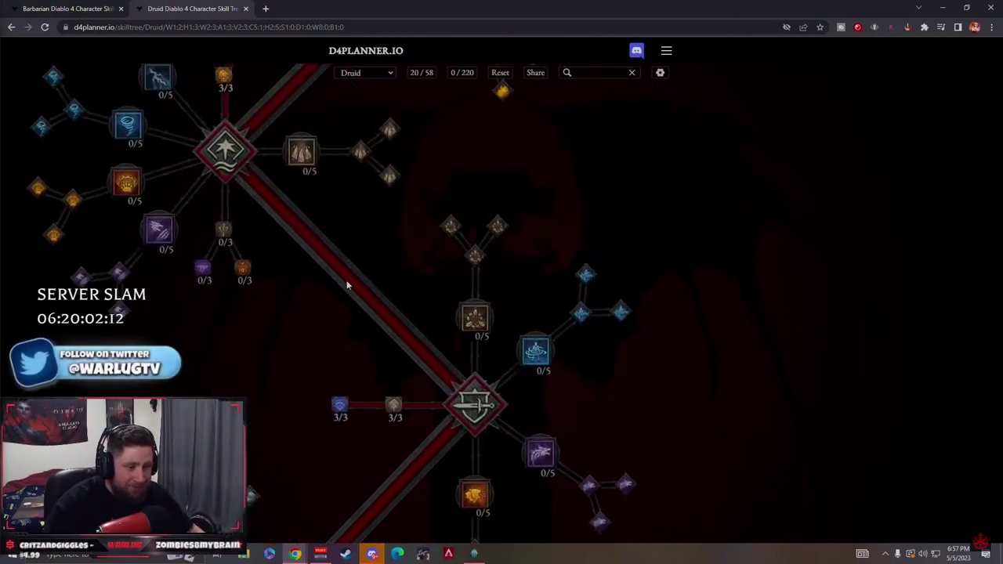
pyautogui.moveTo(269, 177); pyautogui.dragTo(391, 342)
pyautogui.moveTo(387, 295); pyautogui.dragTo(431, 273)
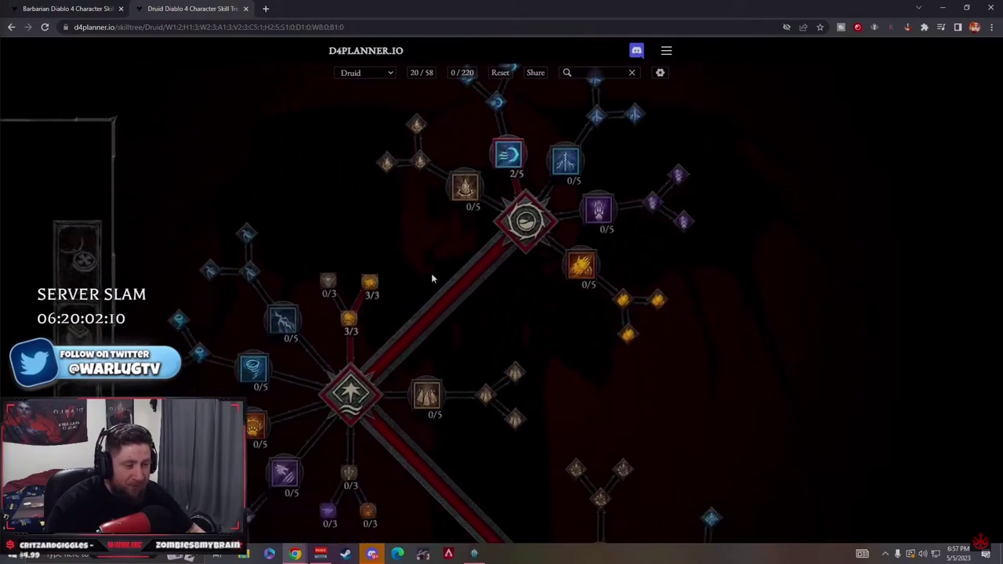
pyautogui.moveTo(375, 556)
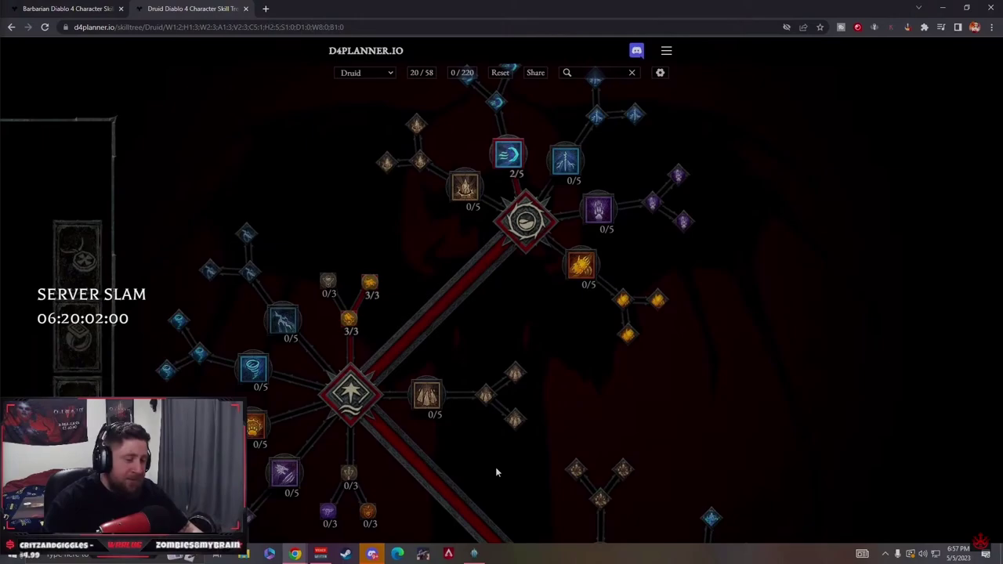
pyautogui.moveTo(530, 348); pyautogui.dragTo(493, 358)
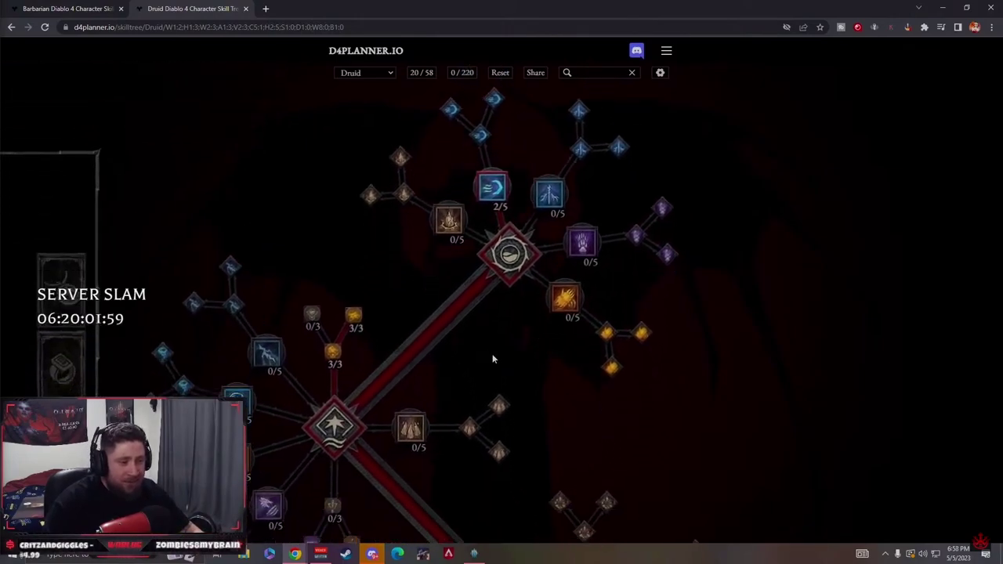